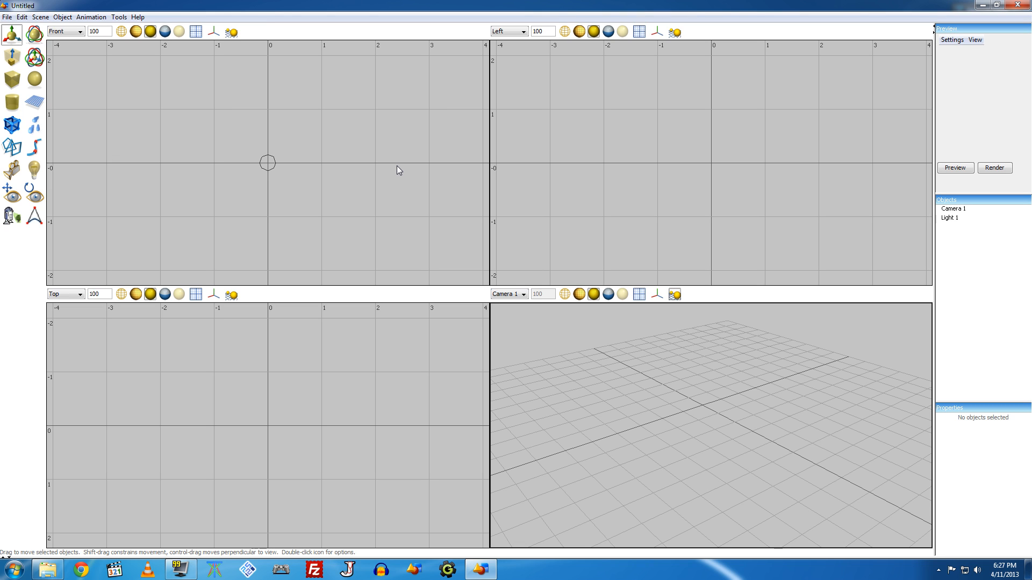
# Set the scene's environment type to Texture - Diffuse.
pyautogui.click(40, 17)
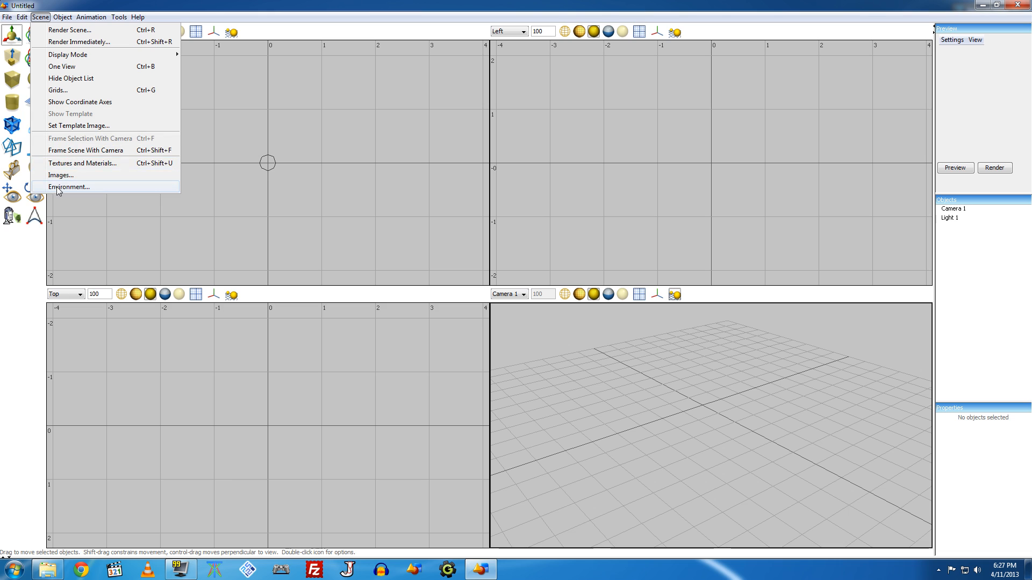
pyautogui.click(79, 190)
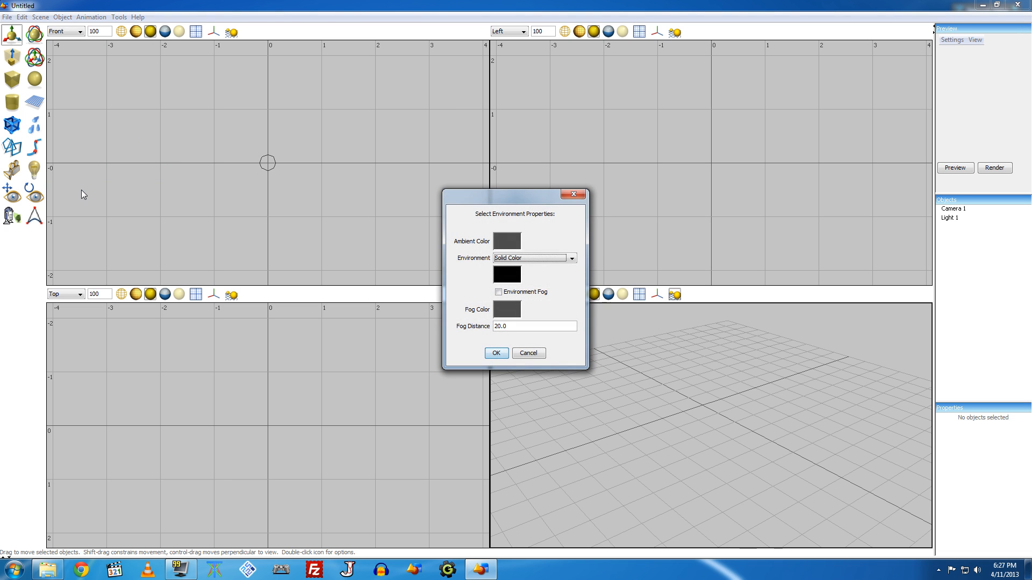
pyautogui.click(572, 260)
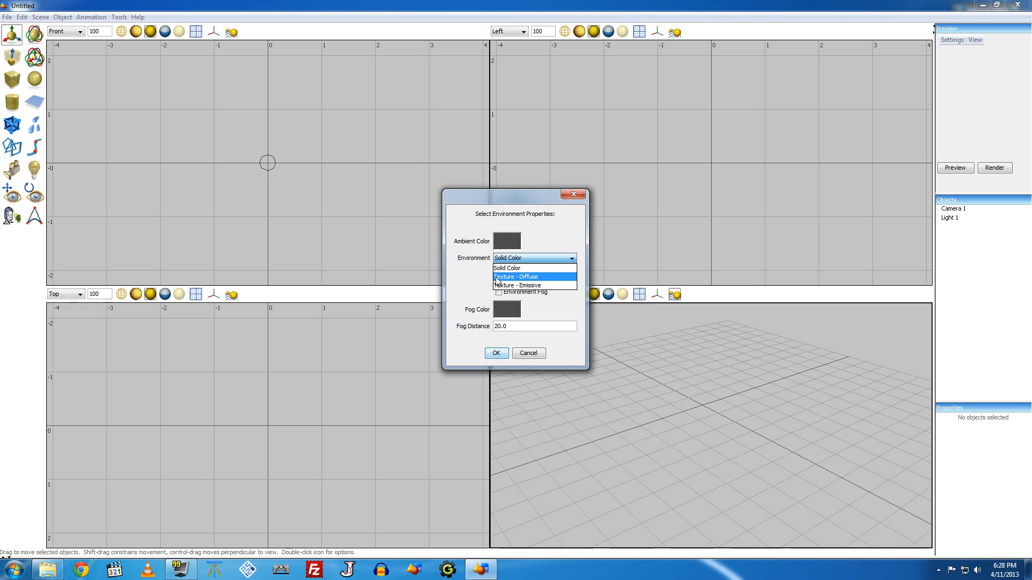
pyautogui.click(522, 277)
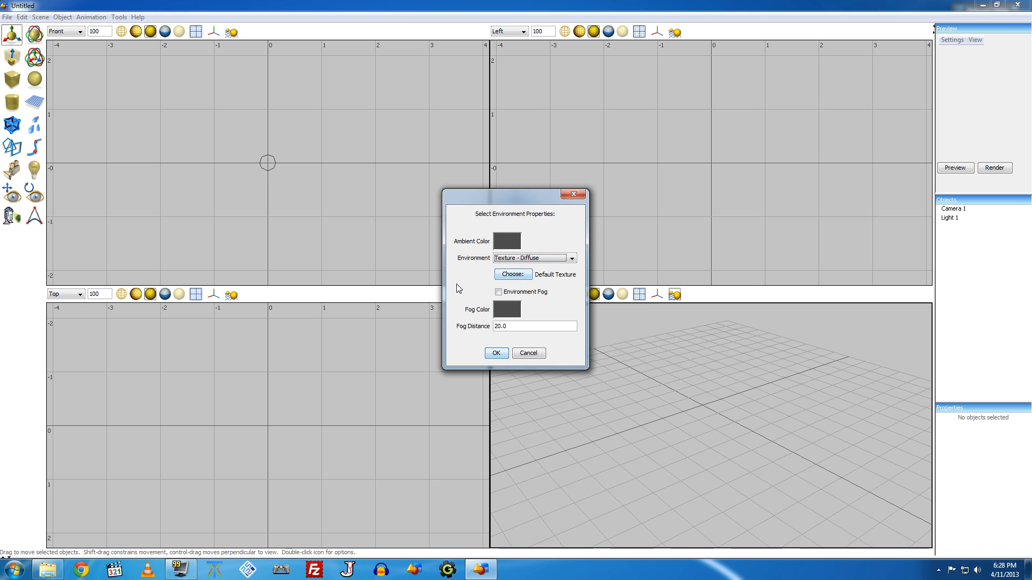
# Create a new Procedural 3D texture for the environment, maximize its editor, and move and enlarge the preview window.
pyautogui.click(516, 276)
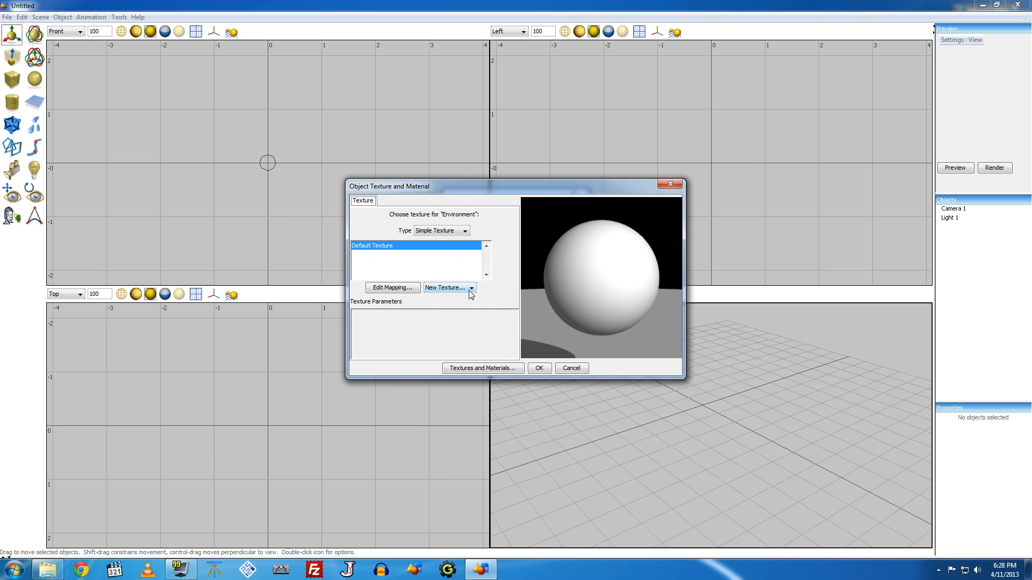
pyautogui.click(472, 289)
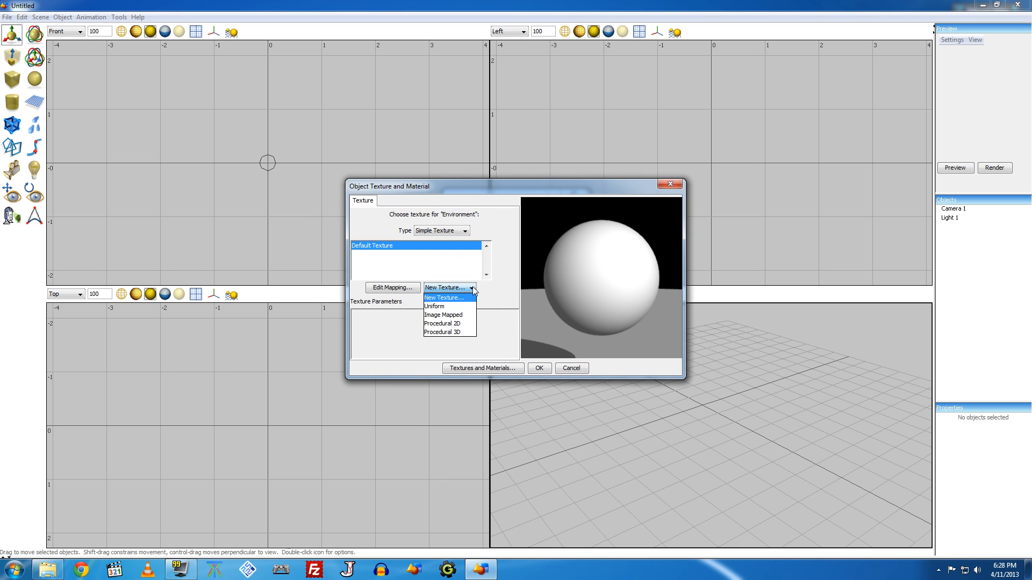
pyautogui.click(445, 332)
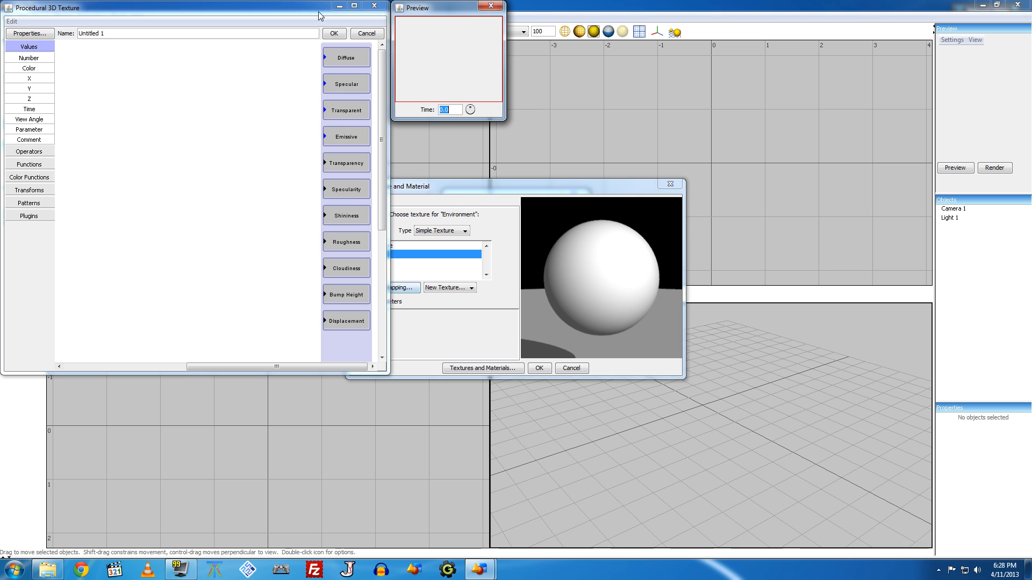
pyautogui.click(354, 6)
pyautogui.moveTo(450, 10); pyautogui.dragTo(736, 111)
pyautogui.moveTo(788, 217); pyautogui.dragTo(872, 296)
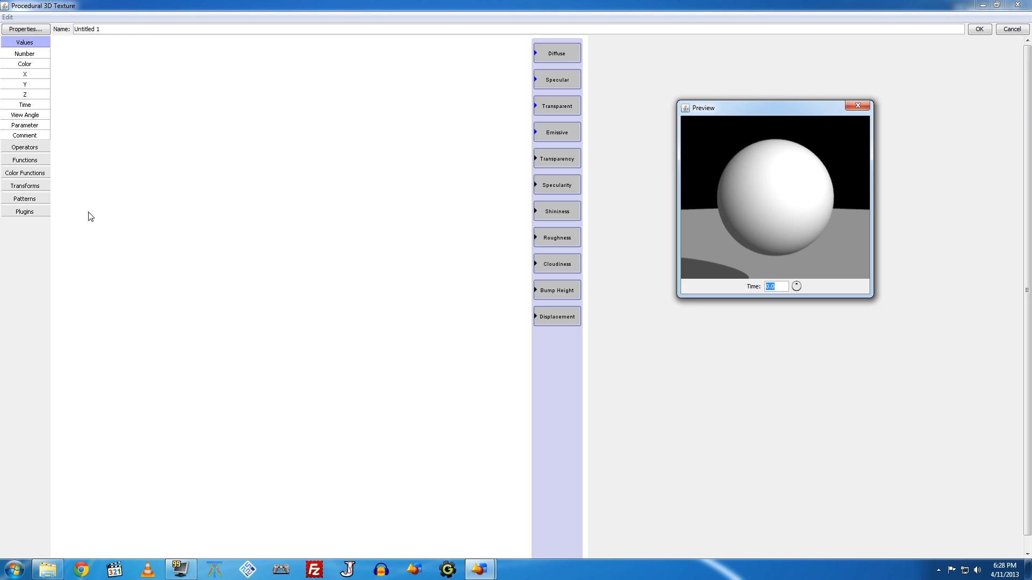
# Add a Cells pattern module in the upper middle of the texture canvas.
pyautogui.click(25, 200)
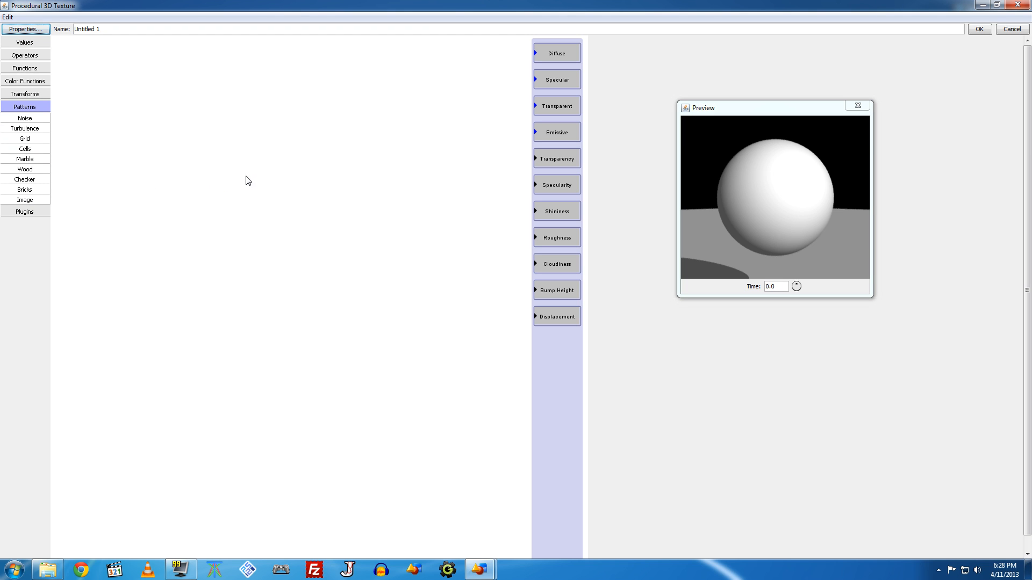
pyautogui.click(24, 151)
pyautogui.moveTo(450, 285); pyautogui.dragTo(354, 161)
# Add a Custom color function and link the first Cells output through it to the Diffuse channel.
pyautogui.click(24, 82)
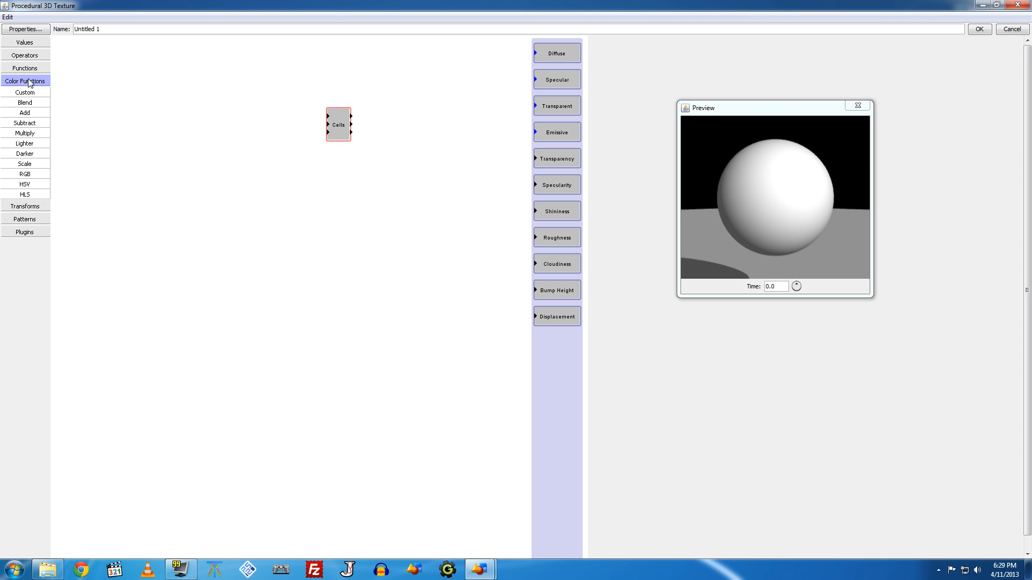
pyautogui.click(23, 95)
pyautogui.moveTo(243, 115); pyautogui.dragTo(404, 131)
pyautogui.moveTo(298, 89); pyautogui.dragTo(371, 170)
pyautogui.moveTo(352, 120); pyautogui.dragTo(432, 99)
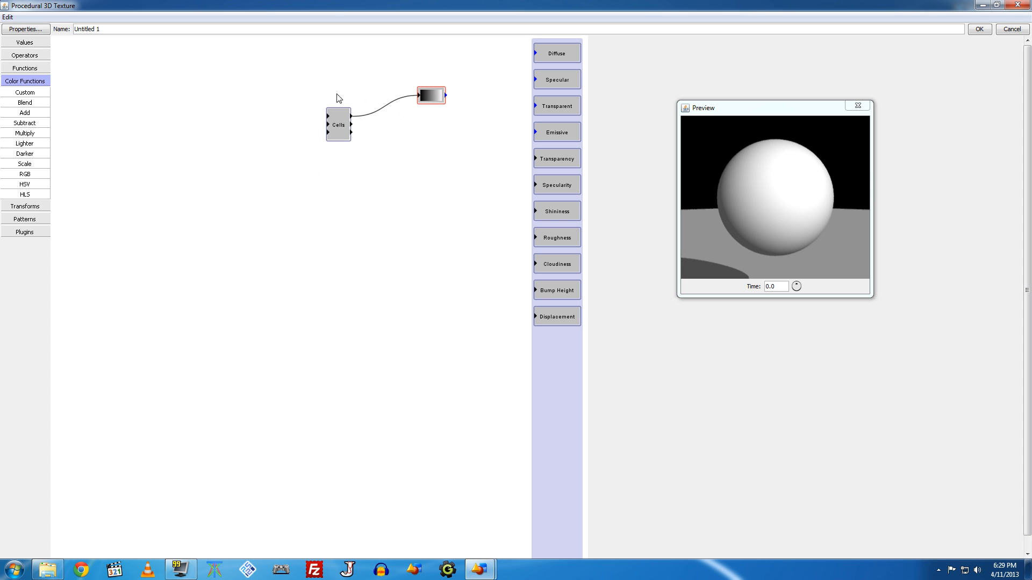
pyautogui.moveTo(446, 96); pyautogui.dragTo(537, 53)
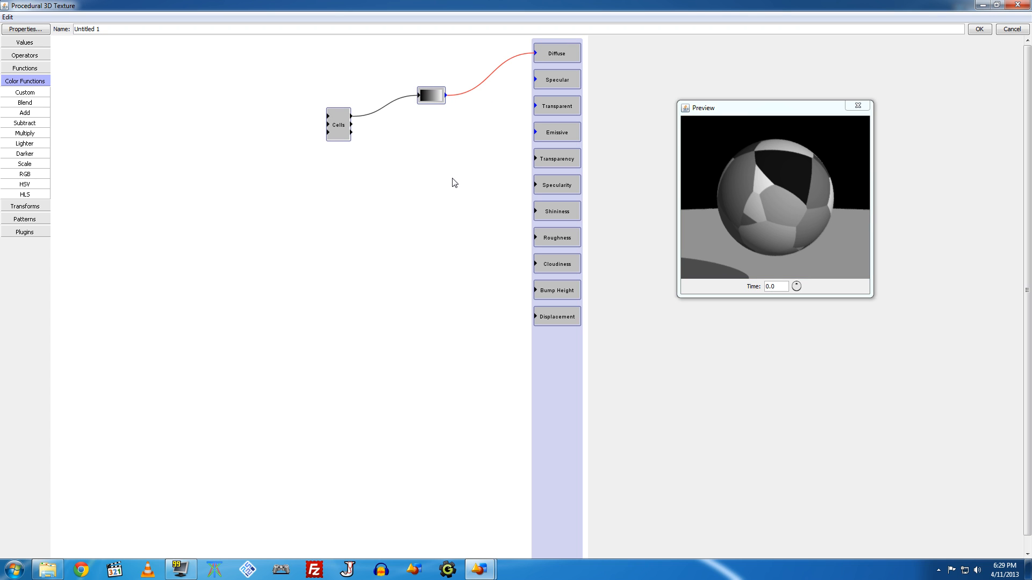
# Replace the link from the Cells module so that its second output feeds the color function.
pyautogui.moveTo(804, 238); pyautogui.dragTo(730, 202)
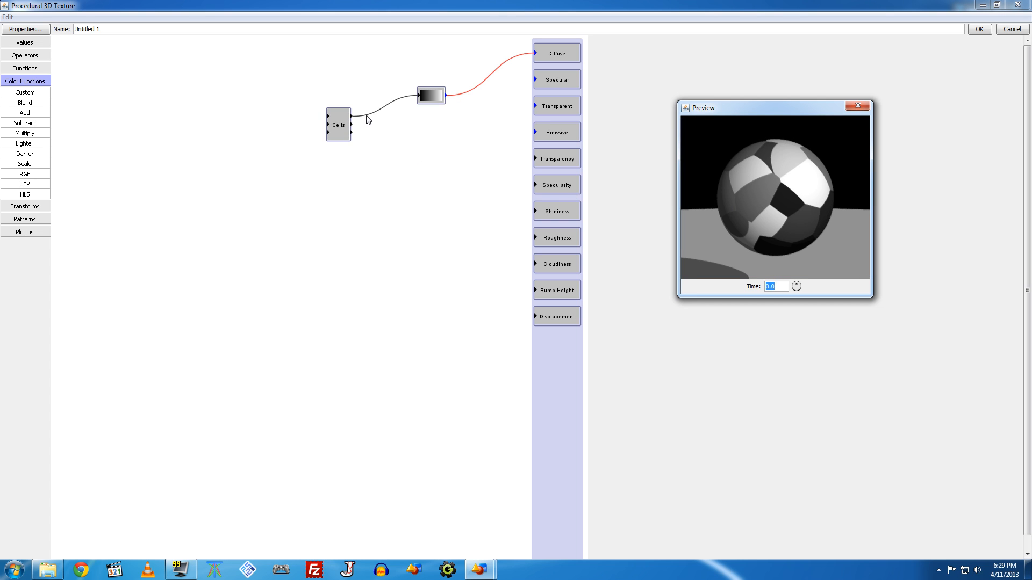
pyautogui.click(368, 115)
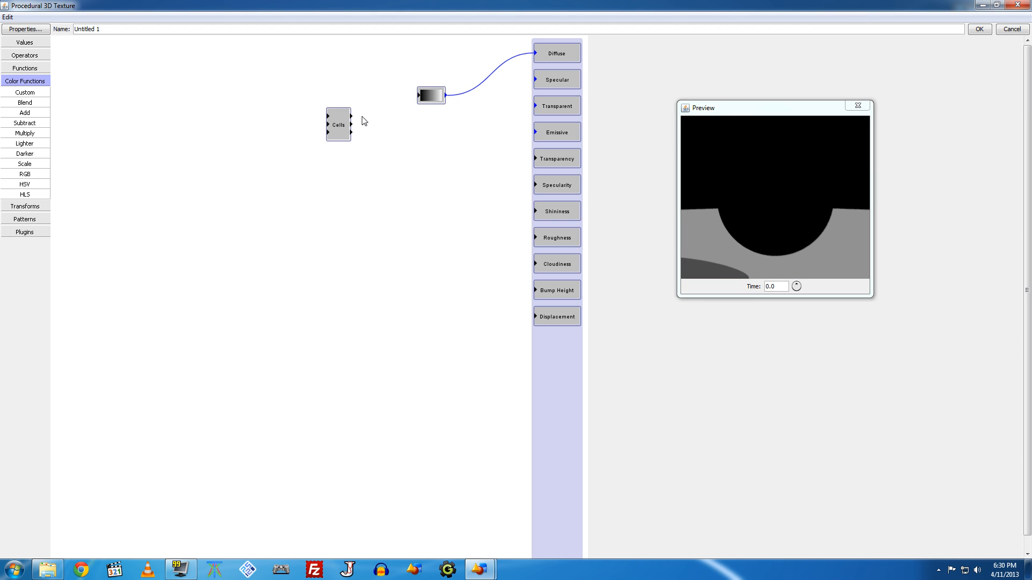
pyautogui.moveTo(352, 125); pyautogui.dragTo(419, 97)
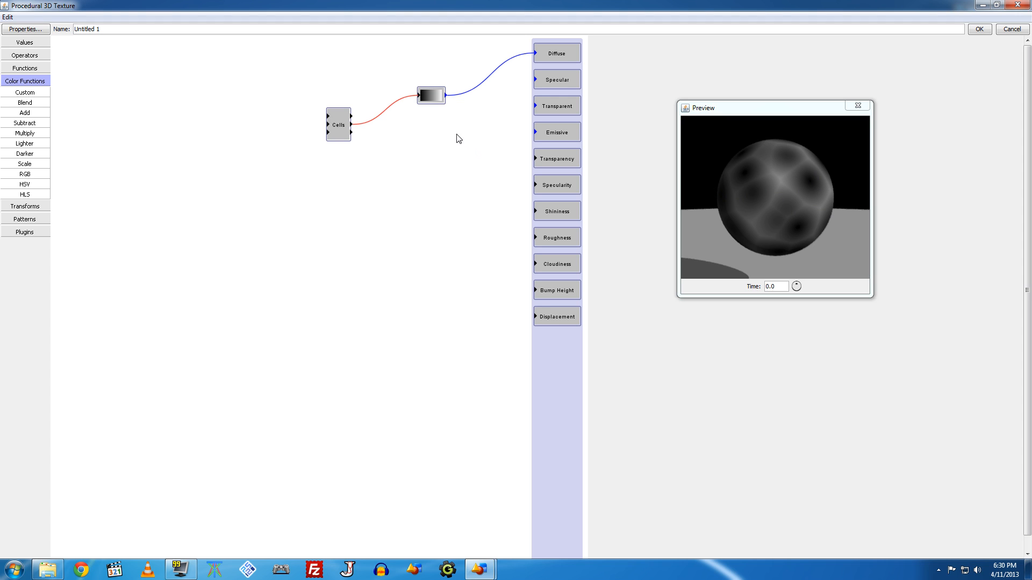
# Change the start color of the Custom color function's gradient to white.
pyautogui.doubleClick(430, 95)
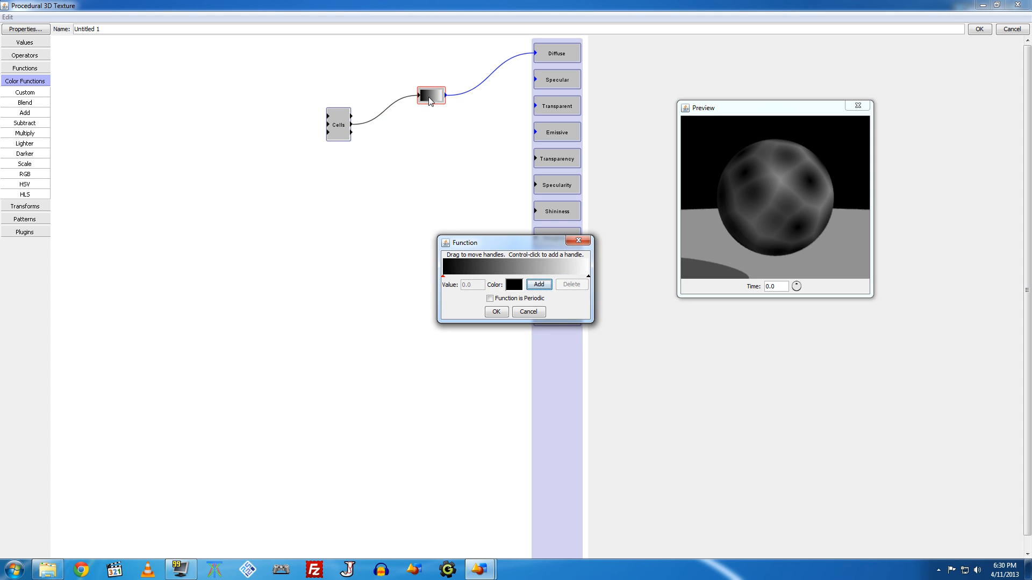
pyautogui.click(443, 277)
pyautogui.click(513, 284)
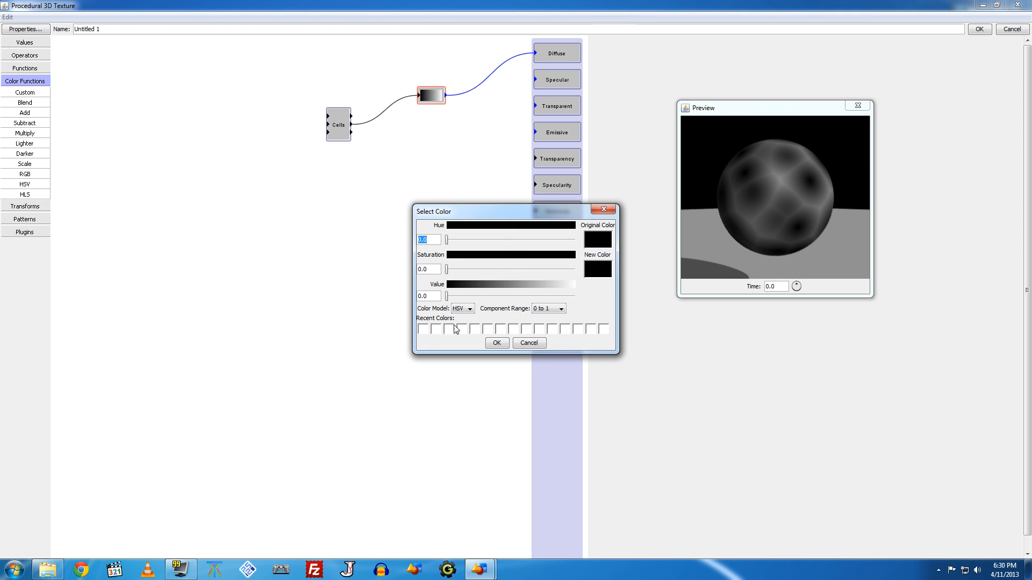
pyautogui.click(423, 328)
pyautogui.click(501, 343)
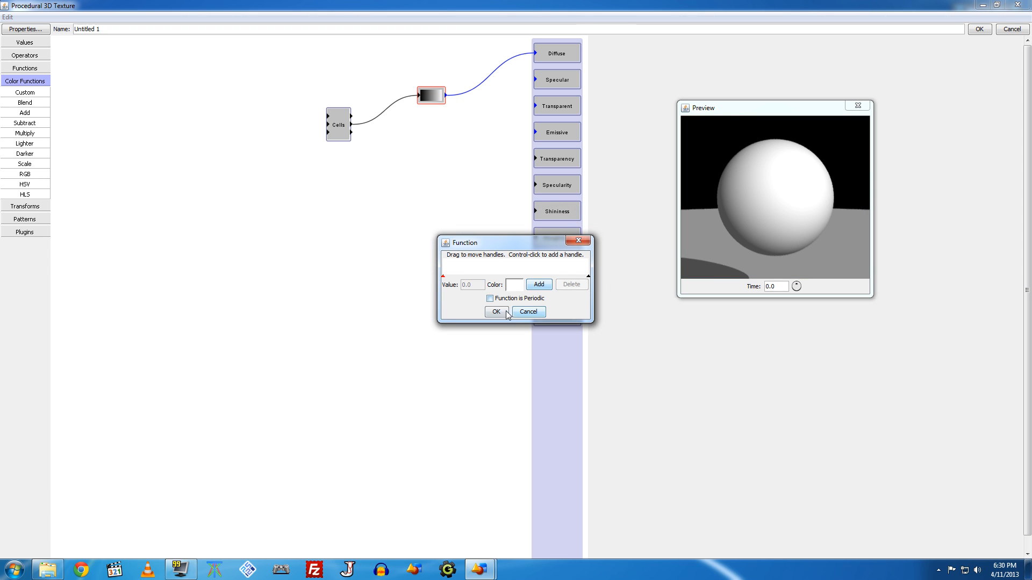
# Change the gradient's end color to black by lowering its HSV value to 0.
pyautogui.click(588, 276)
pyautogui.click(512, 288)
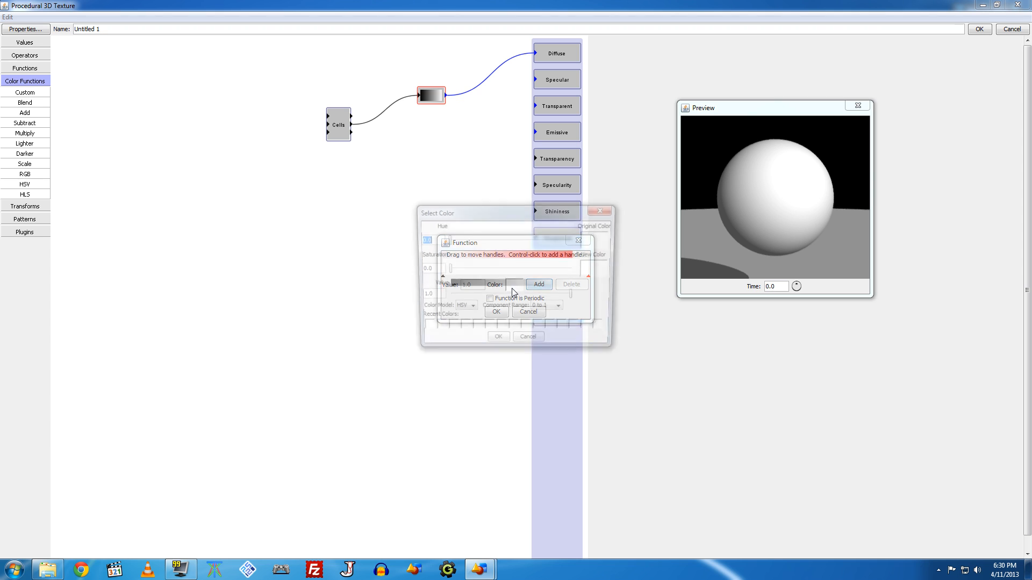
pyautogui.click(573, 296)
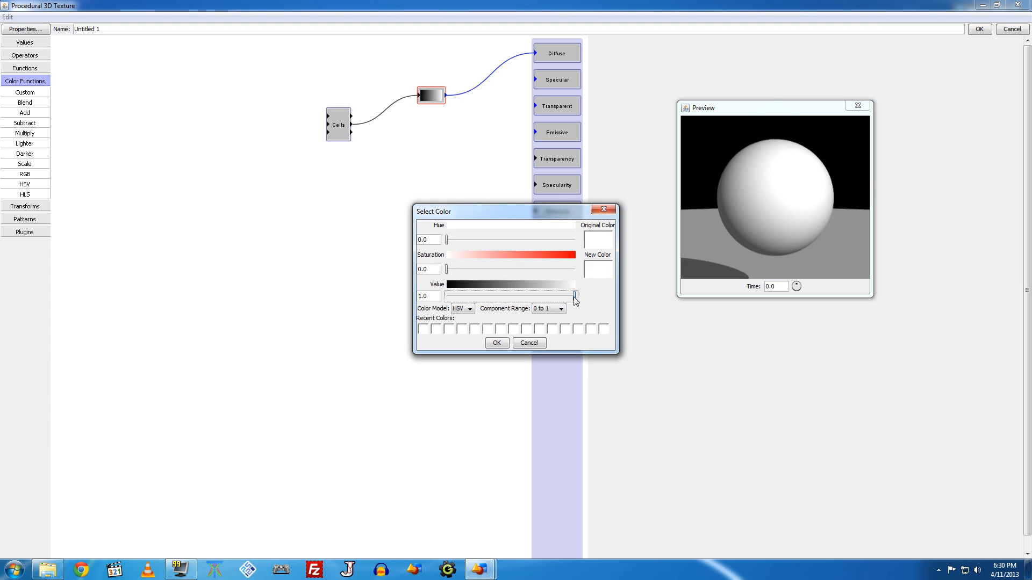
pyautogui.moveTo(574, 296); pyautogui.dragTo(422, 298)
pyautogui.click(496, 343)
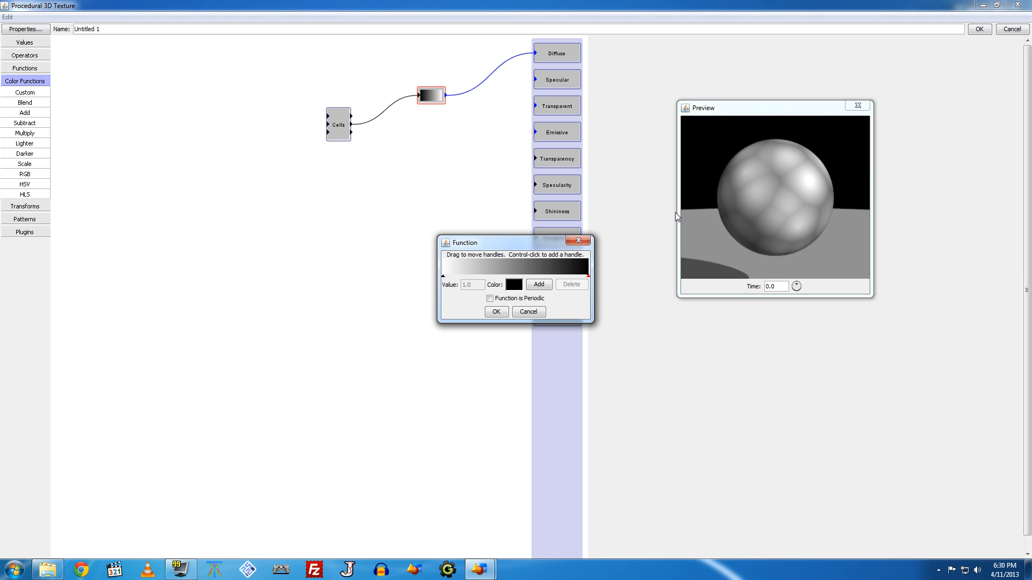
# Add a handle in the middle of the gradient and color it black.
pyautogui.click(539, 285)
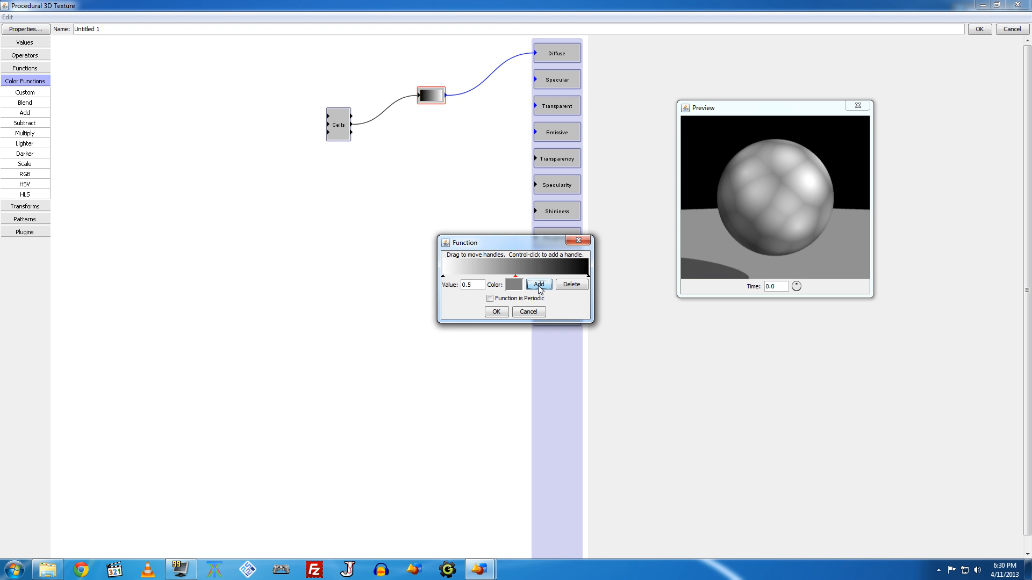
pyautogui.click(510, 287)
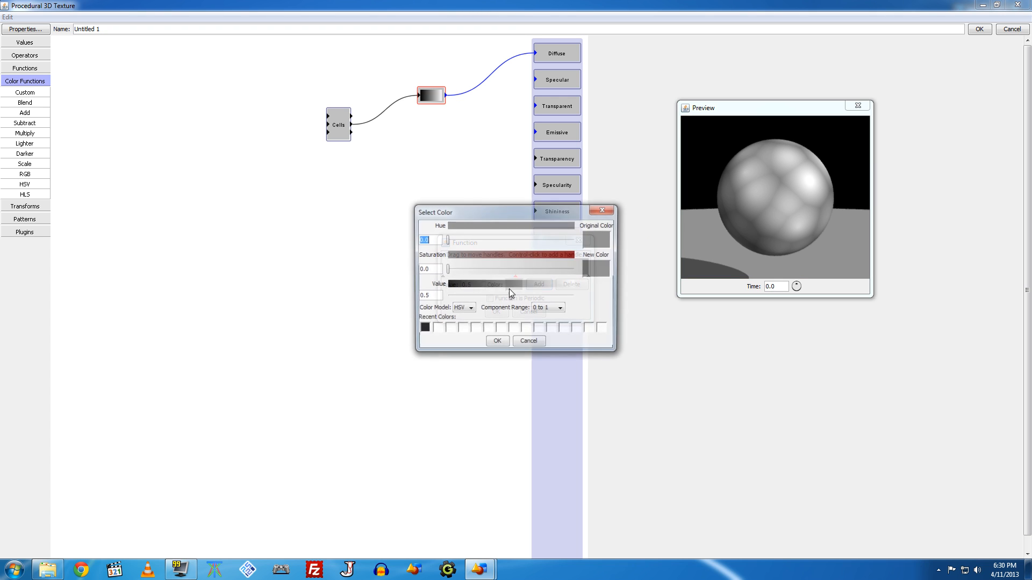
pyautogui.moveTo(510, 296); pyautogui.dragTo(446, 296)
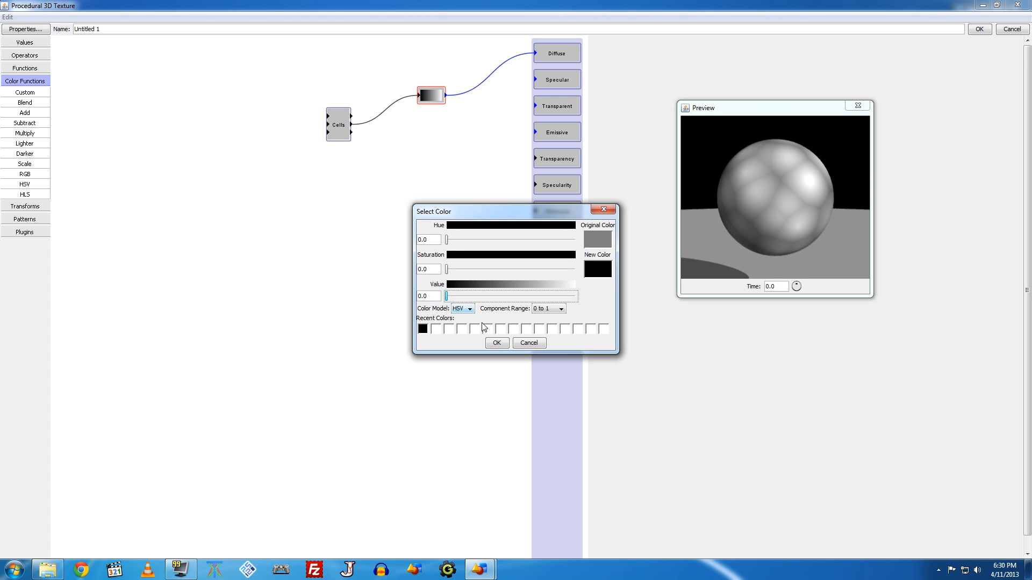
pyautogui.click(495, 343)
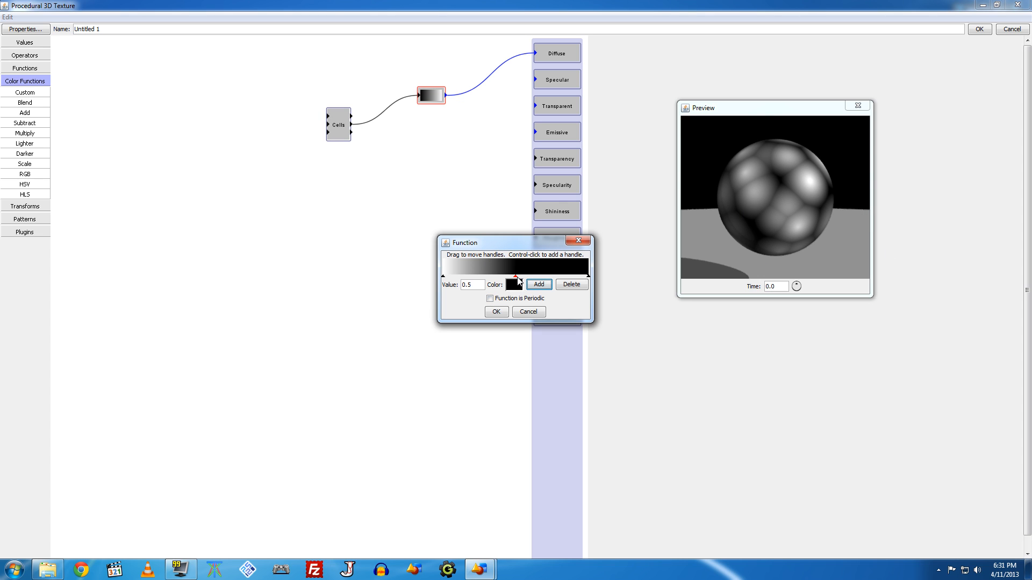
# Shift the middle black handle to 0.05, apply the color function, and rotate the preview sphere.
pyautogui.moveTo(515, 277); pyautogui.dragTo(449, 279)
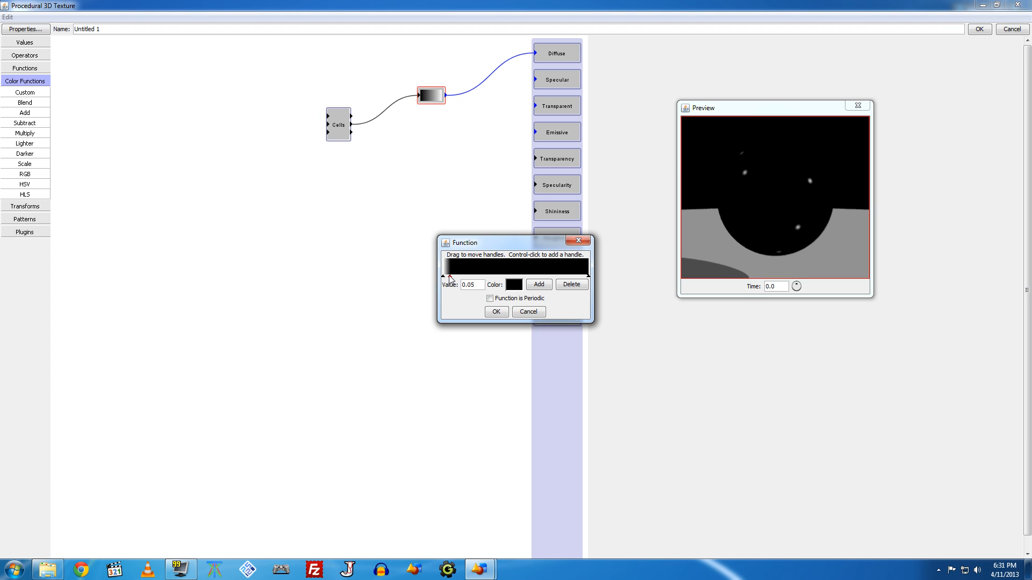
pyautogui.click(497, 312)
pyautogui.moveTo(799, 175); pyautogui.dragTo(867, 202)
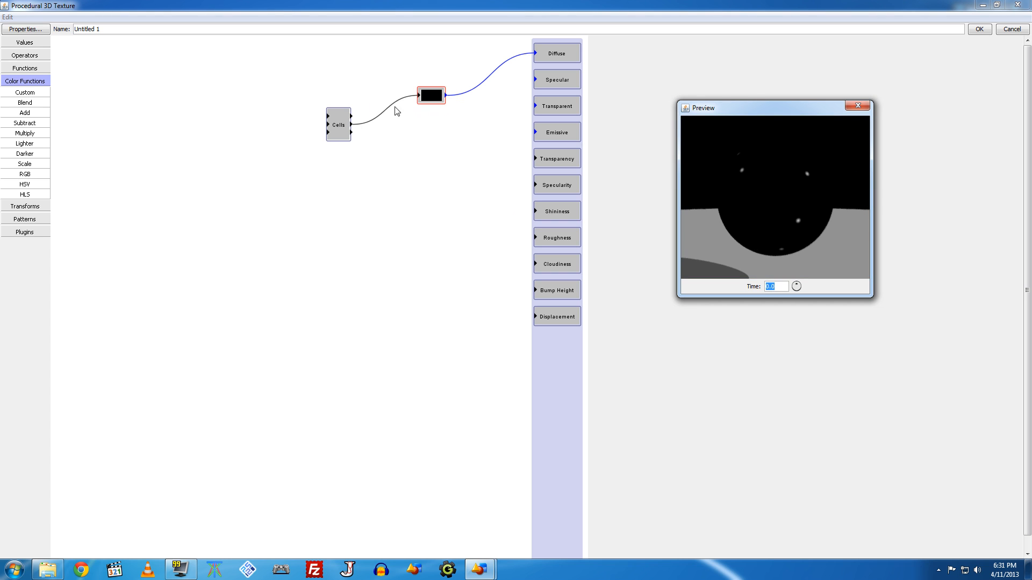
# Align the Cells and color function modules and move both close to the Diffuse channel.
pyautogui.moveTo(340, 130); pyautogui.dragTo(358, 104)
pyautogui.moveTo(321, 67); pyautogui.dragTo(491, 135)
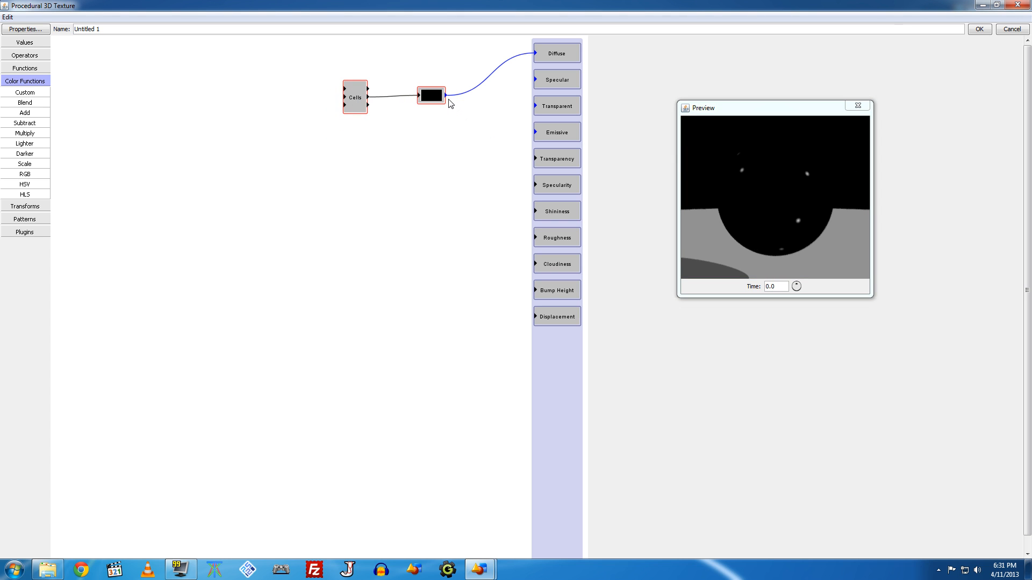
pyautogui.moveTo(450, 99); pyautogui.dragTo(492, 62)
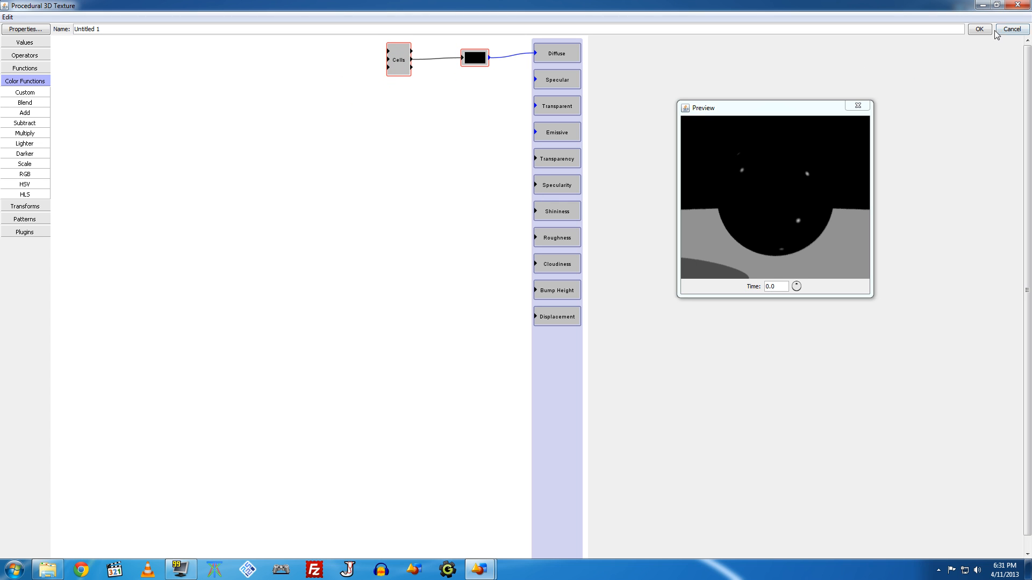
# Accept the procedural texture, assign it to the environment, and confirm the environment properties.
pyautogui.click(979, 30)
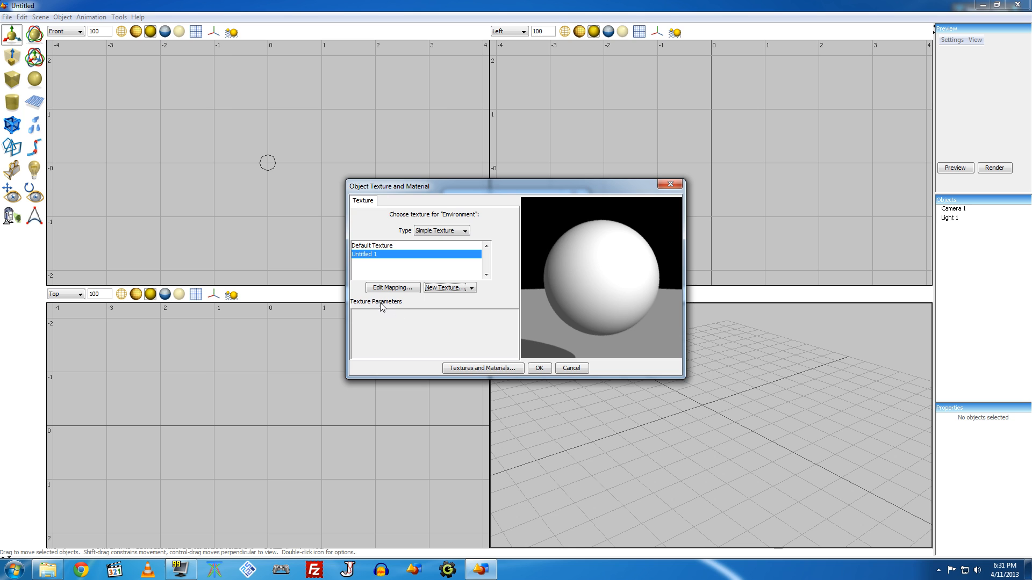
pyautogui.click(539, 368)
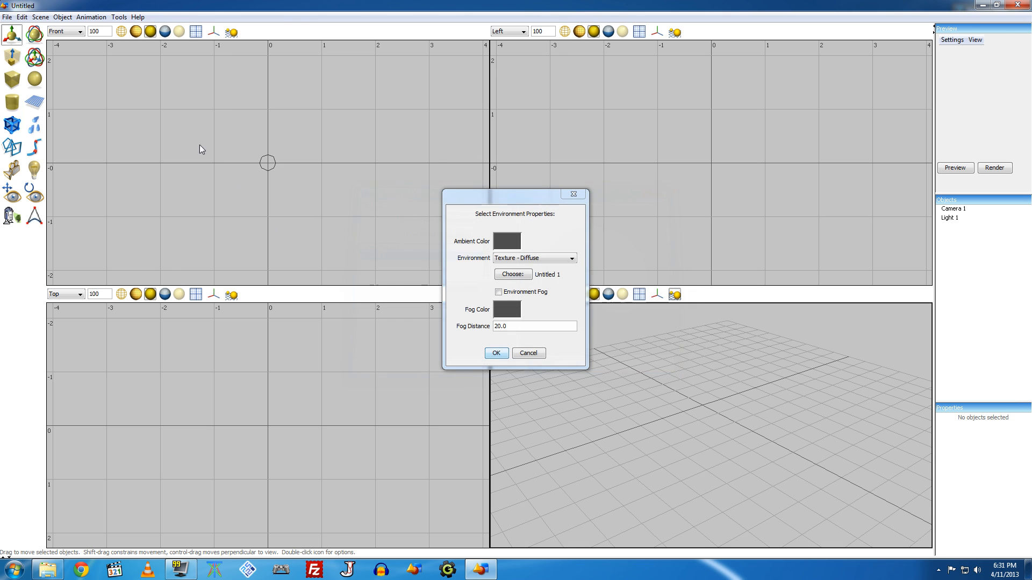
pyautogui.click(497, 353)
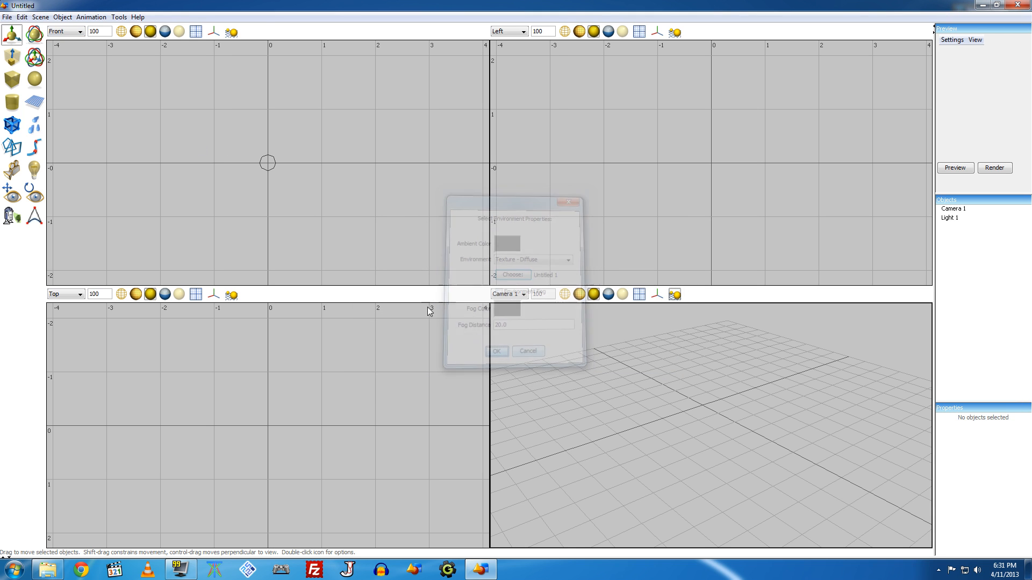
# Render the scene as a single image at 1600 by 900, and close the render window.
pyautogui.click(40, 17)
pyautogui.click(59, 28)
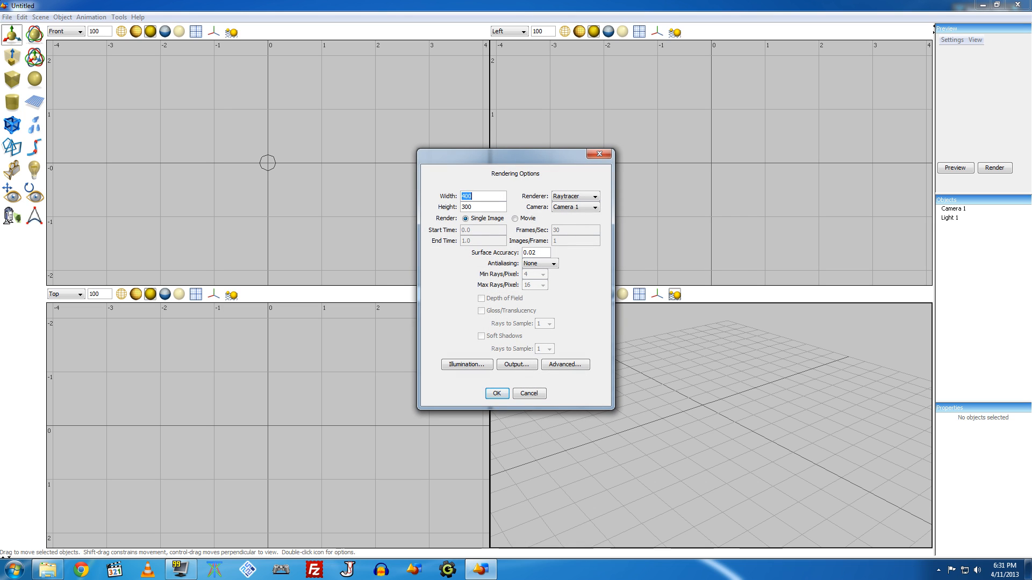
pyautogui.write('1600')
pyautogui.press('Tab')
pyautogui.write('900')
pyautogui.click(496, 393)
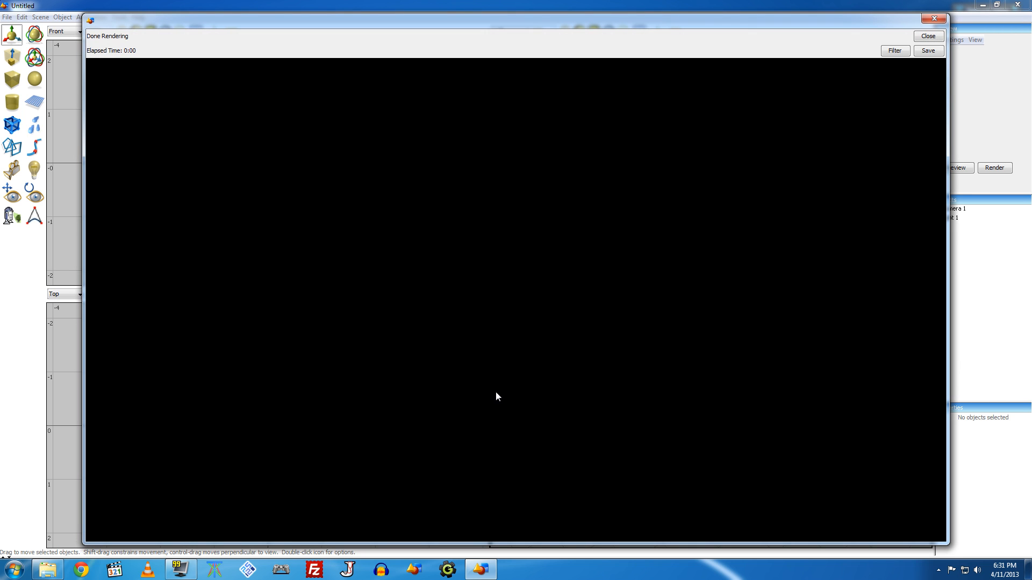
pyautogui.click(933, 37)
# Set the X, Y and Z mapping scale of the environment's Untitled 1 texture to 0.01 and accept the environment properties.
pyautogui.click(40, 16)
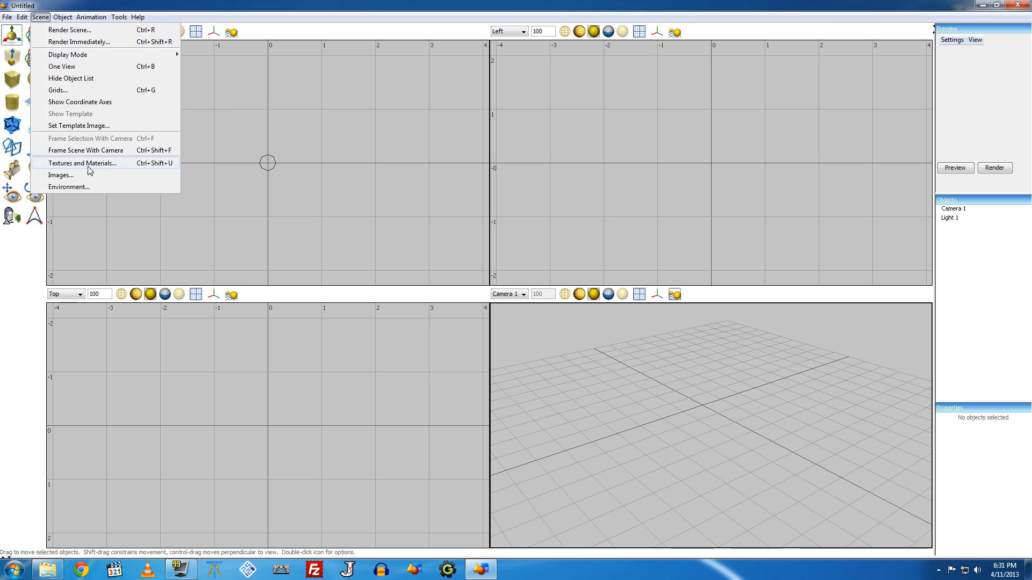
pyautogui.click(87, 185)
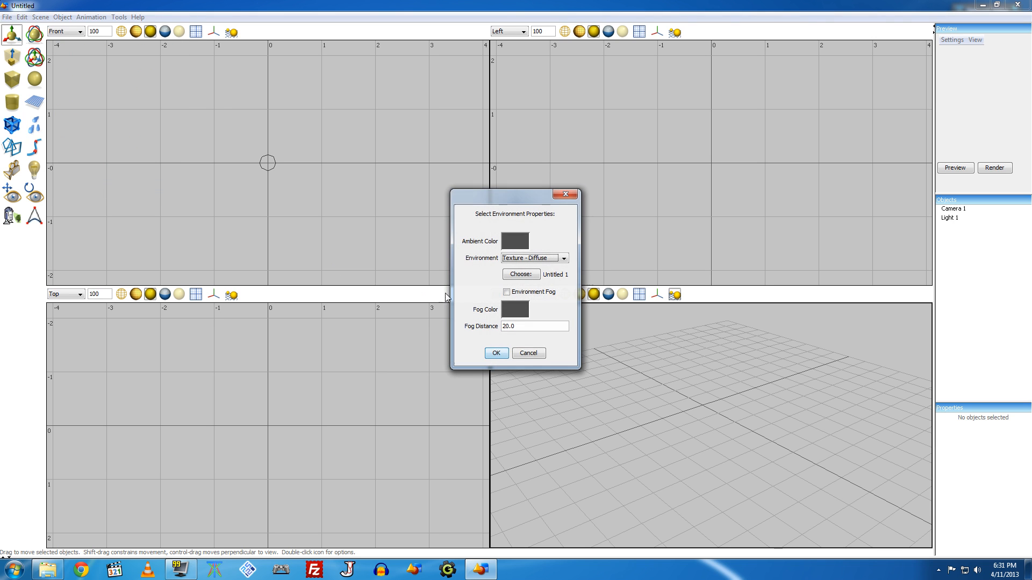
pyautogui.click(522, 275)
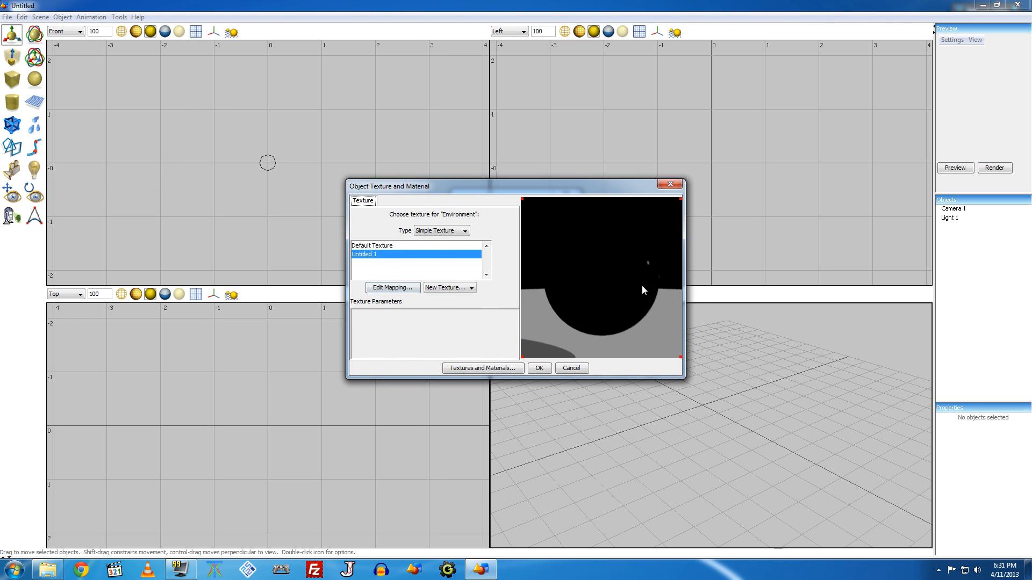
pyautogui.moveTo(642, 286); pyautogui.dragTo(613, 293)
pyautogui.click(400, 291)
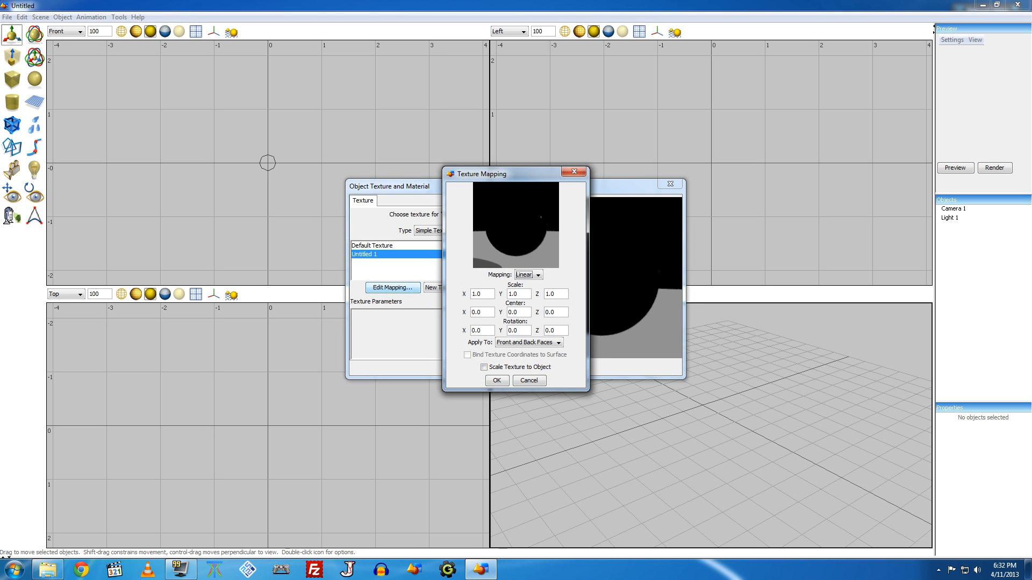
pyautogui.press('Tab')
pyautogui.write('0.01')
pyautogui.press('Tab')
pyautogui.write('0.01')
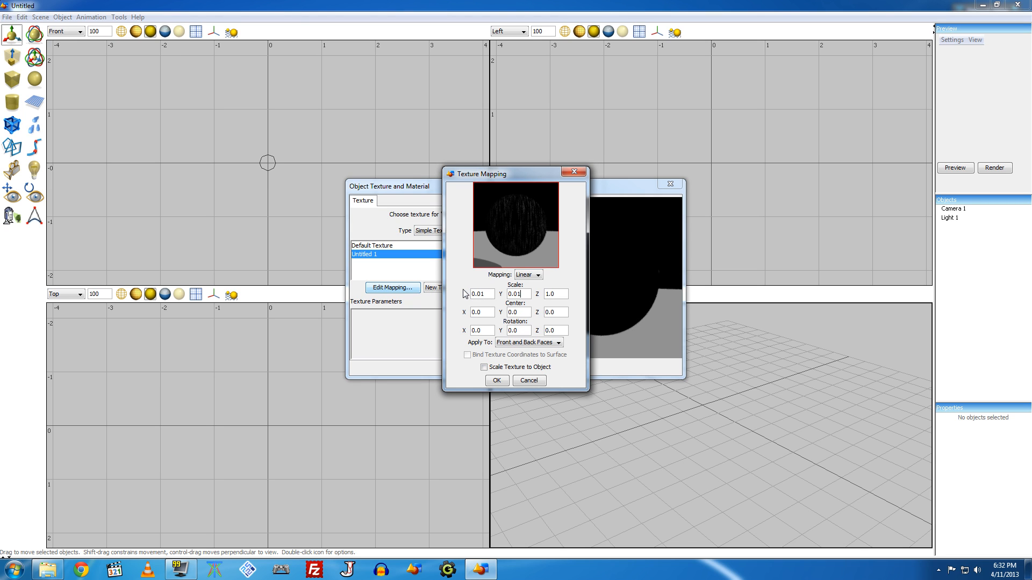
pyautogui.press('Tab')
pyautogui.write('0.01')
pyautogui.click(496, 380)
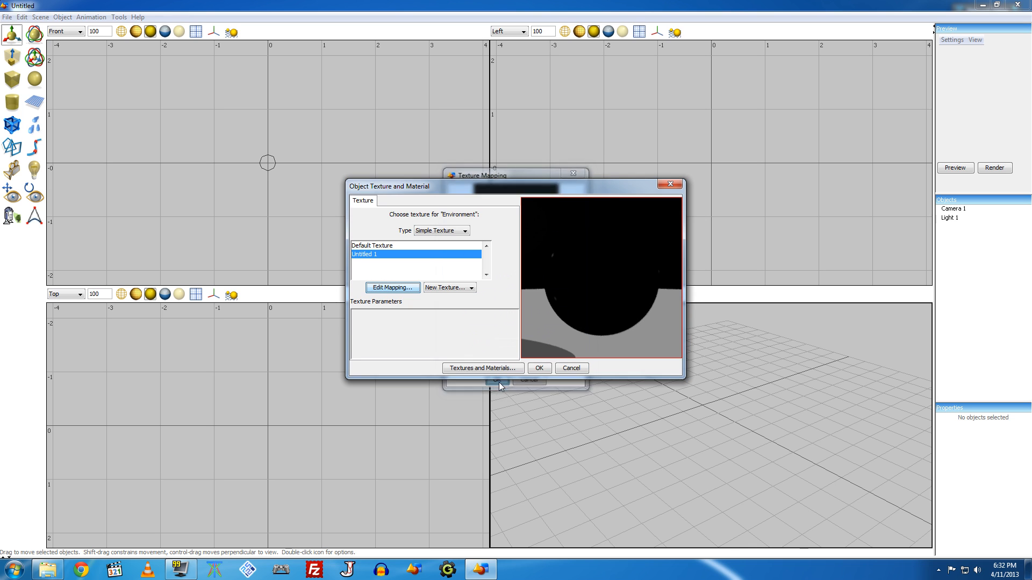
pyautogui.click(537, 369)
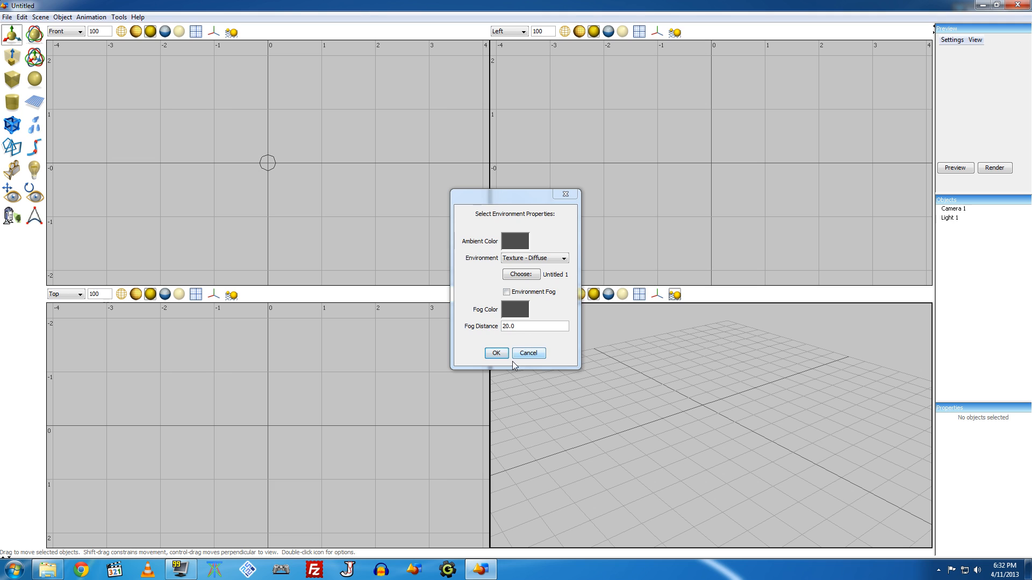
pyautogui.click(497, 351)
# Render the scene immediately to check the star size, and close the render window.
pyautogui.click(40, 16)
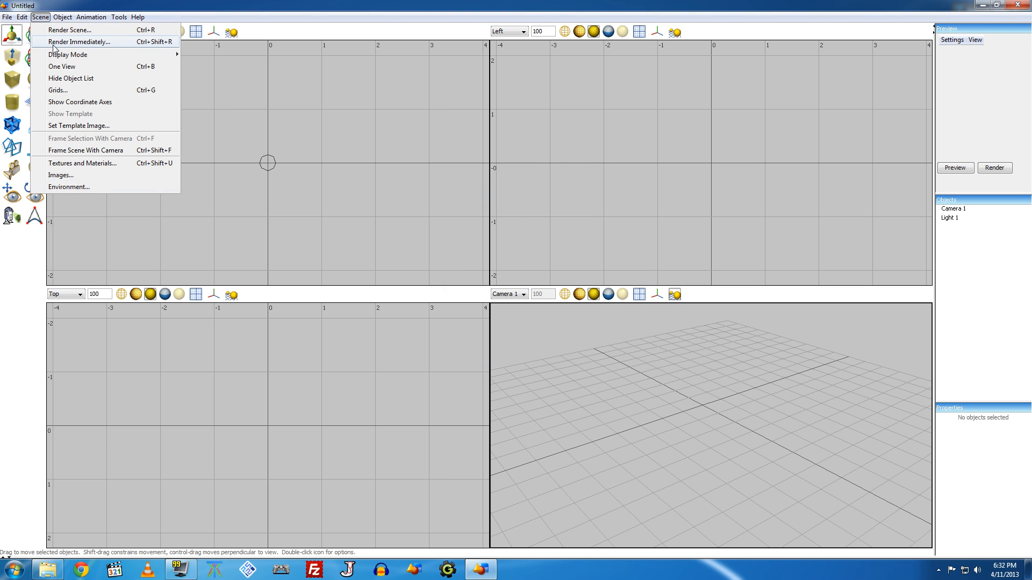
pyautogui.click(54, 43)
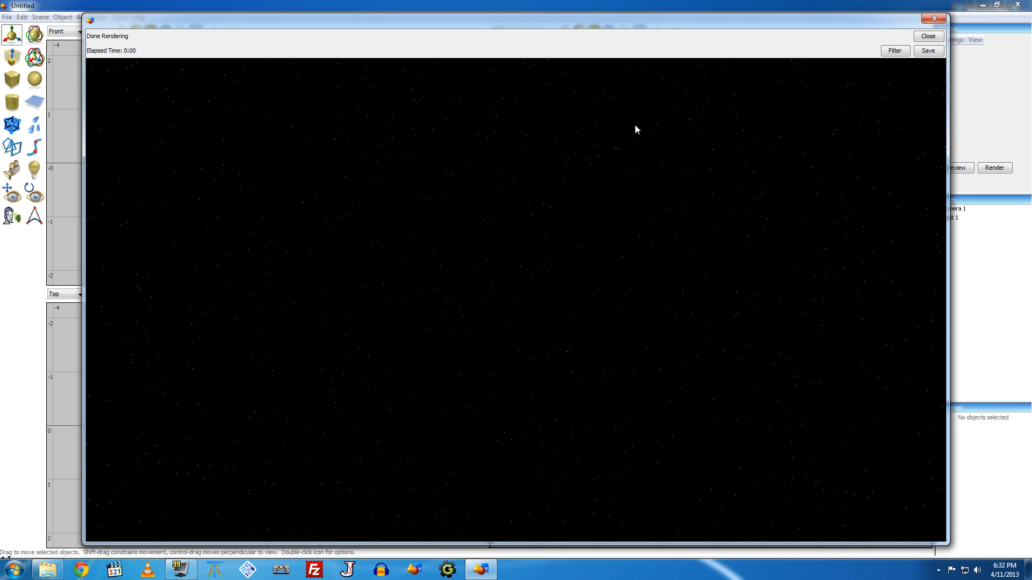
pyautogui.click(928, 36)
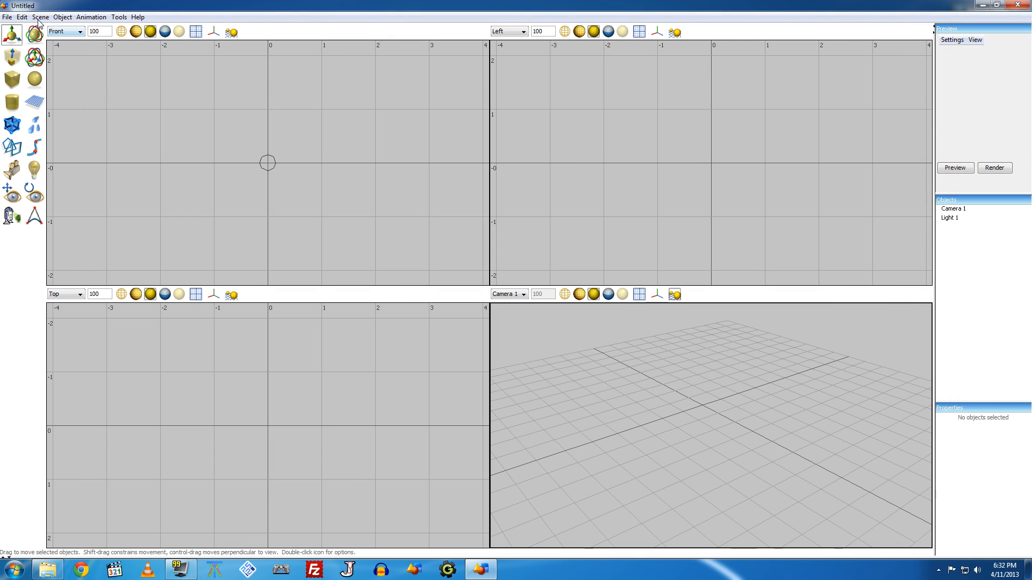
# Change the environment texture's mapping scale to 0.005 in X, Y and Z and accept the environment properties.
pyautogui.click(40, 17)
pyautogui.click(79, 190)
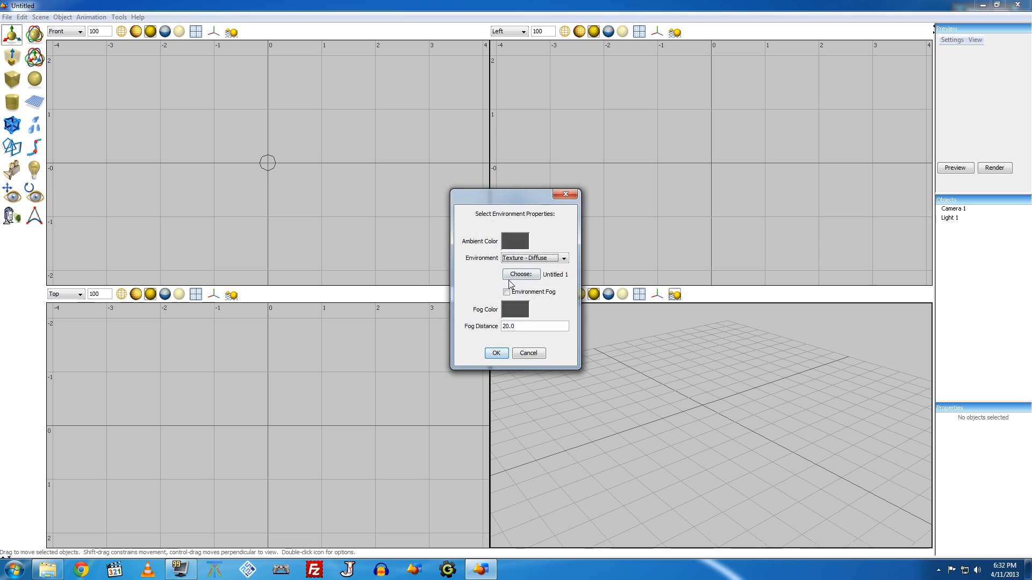
pyautogui.click(510, 276)
pyautogui.click(392, 288)
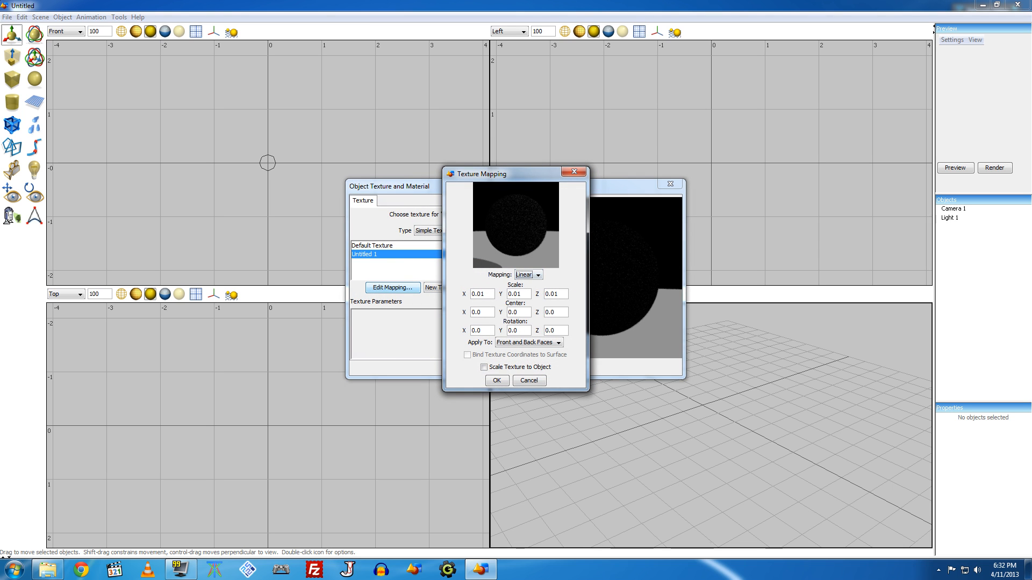
pyautogui.click(490, 295)
pyautogui.press('BackSpace')
pyautogui.write('.5')
pyautogui.press('BackSpace')
pyautogui.press('BackSpace')
pyautogui.write('05')
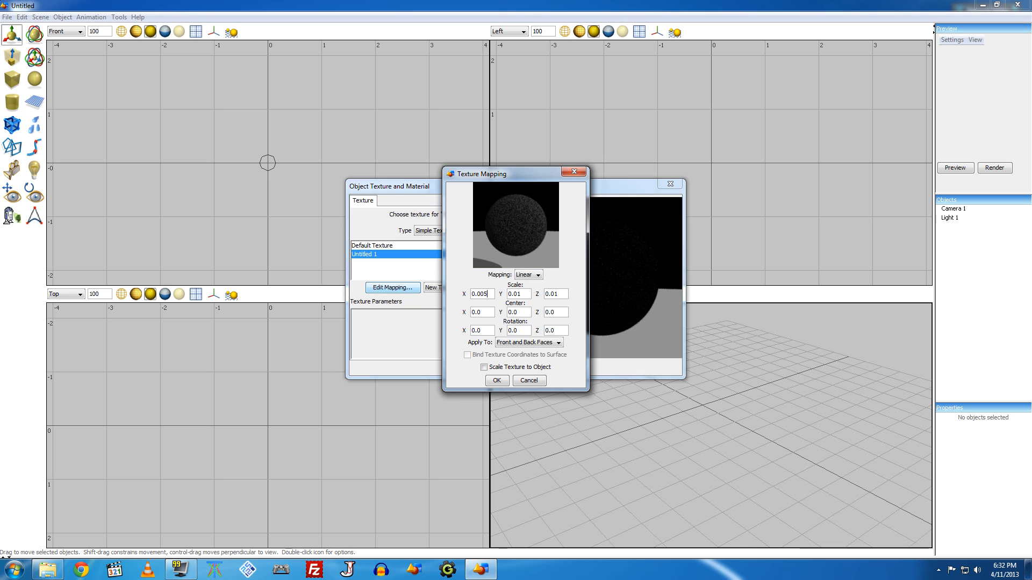
pyautogui.moveTo(522, 295); pyautogui.dragTo(554, 295)
pyautogui.write('0505')
pyautogui.click(497, 381)
pyautogui.click(538, 369)
pyautogui.click(496, 354)
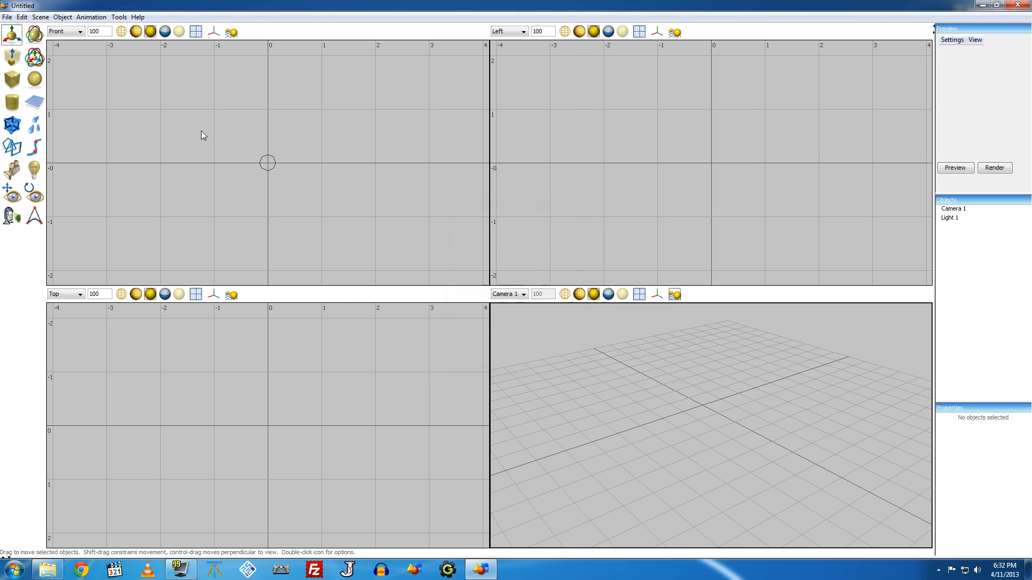
# Render the starfield again immediately with the existing render settings.
pyautogui.click(41, 16)
pyautogui.click(53, 39)
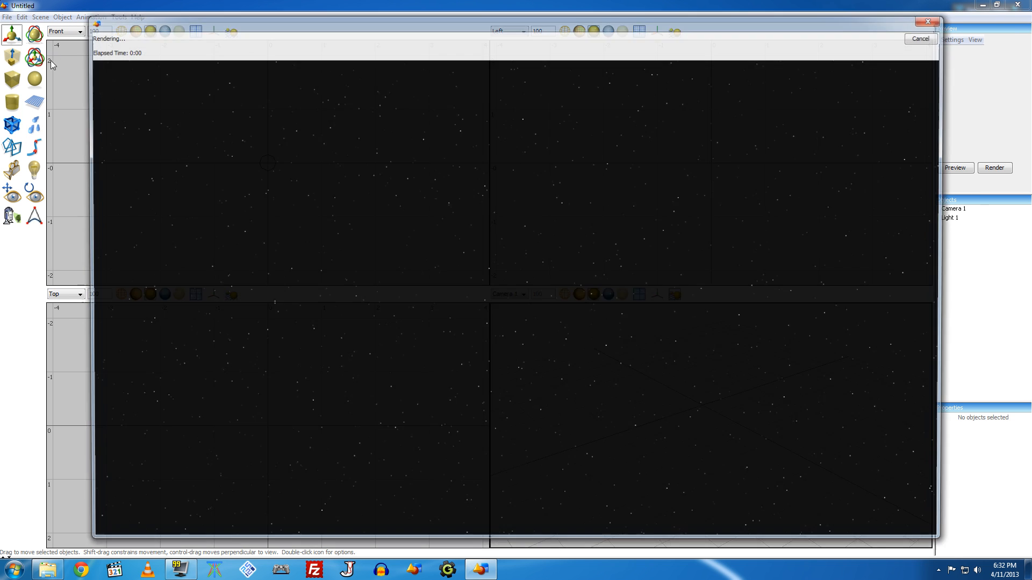